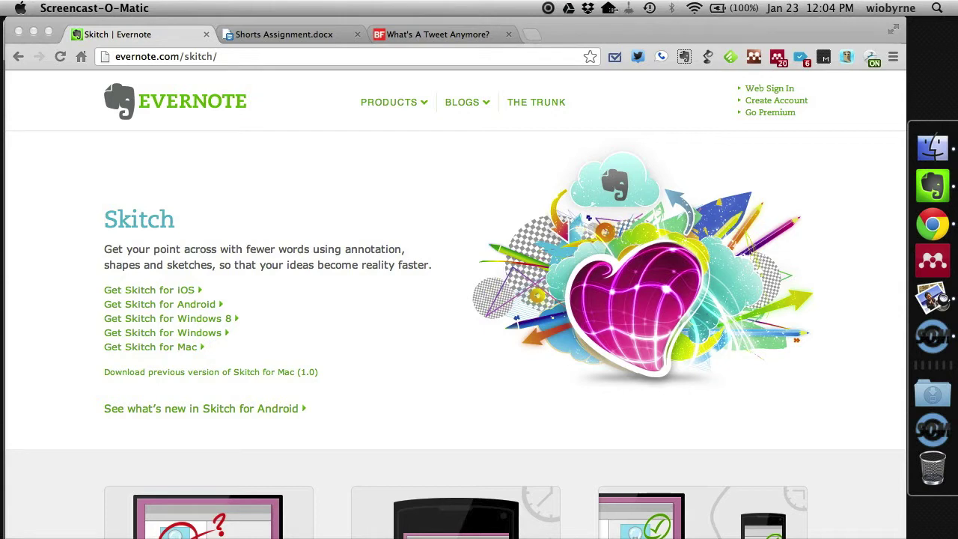
# Make Chrome active, showing the Evernote Skitch download page.
pyautogui.click(377, 306)
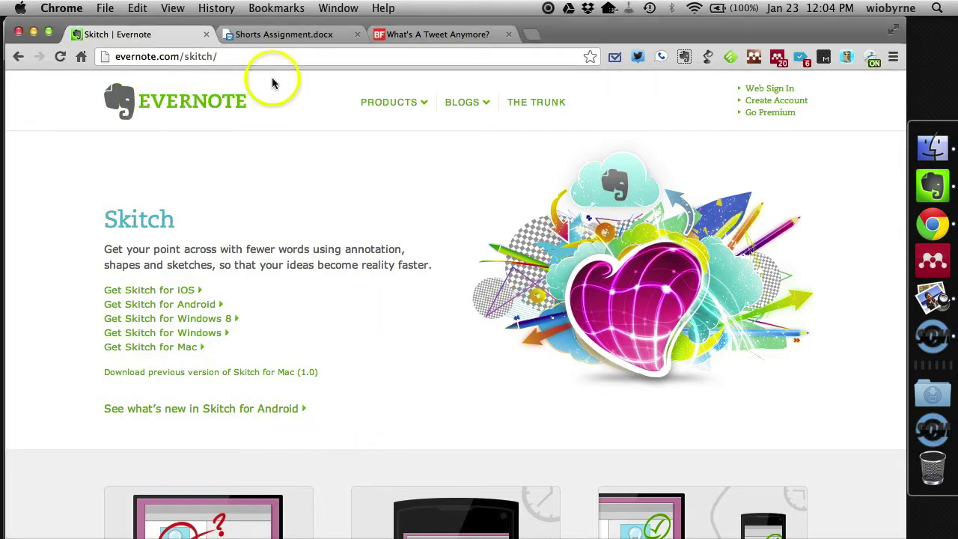
# Launch Skitch through Spotlight by searching 'skit'.
pyautogui.press('super+space')
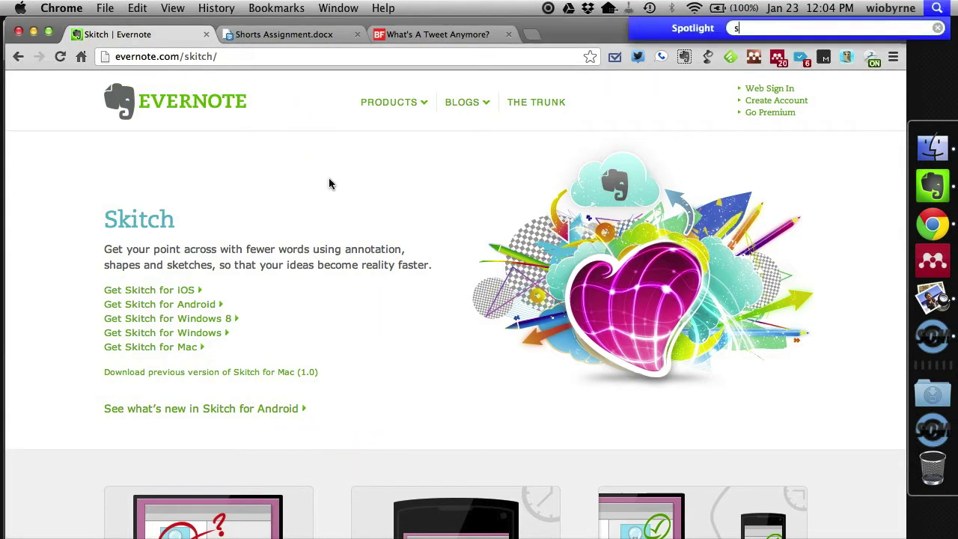
pyautogui.write('skit')
pyautogui.press('Return')
pyautogui.click(278, 232)
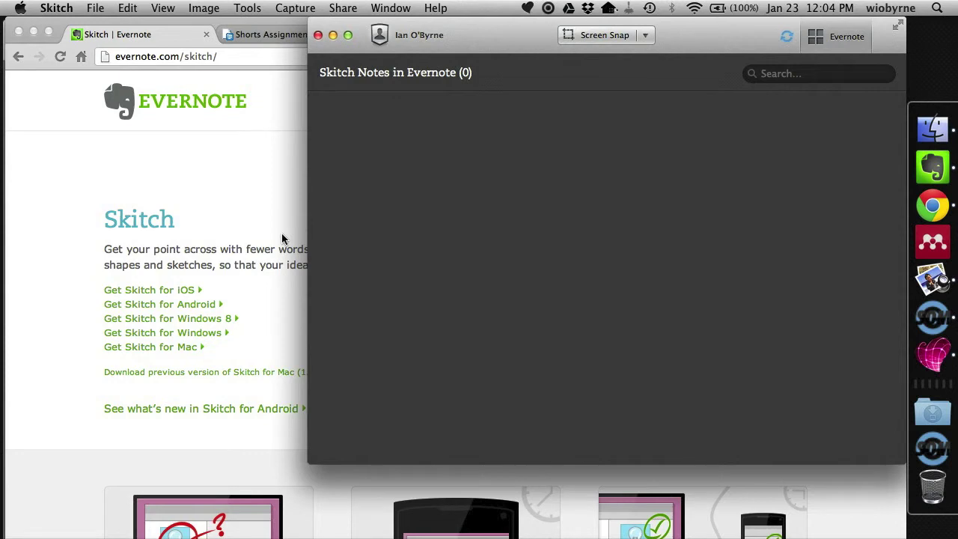
# Move the Skitch notes window down and left, then return to the Chrome page.
pyautogui.click(455, 30)
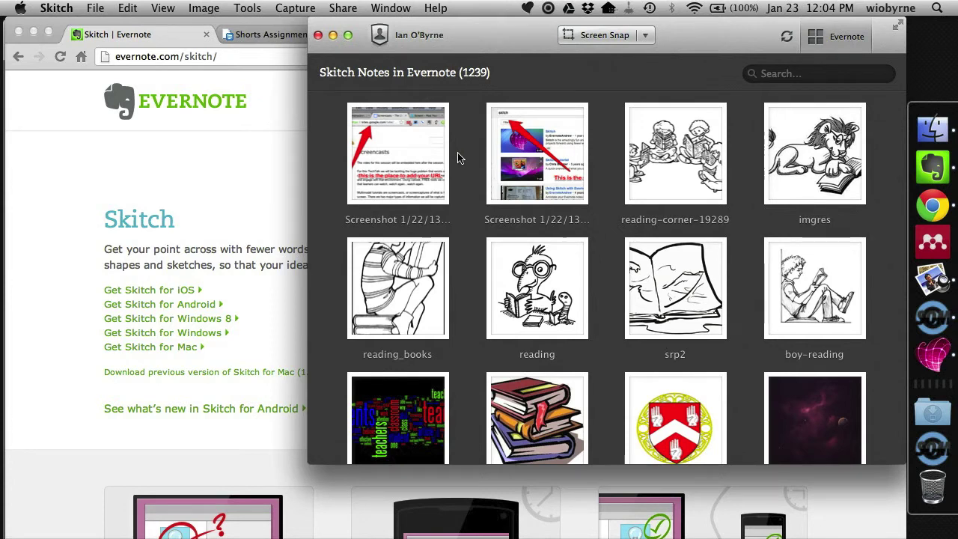
pyautogui.moveTo(488, 33); pyautogui.dragTo(436, 56)
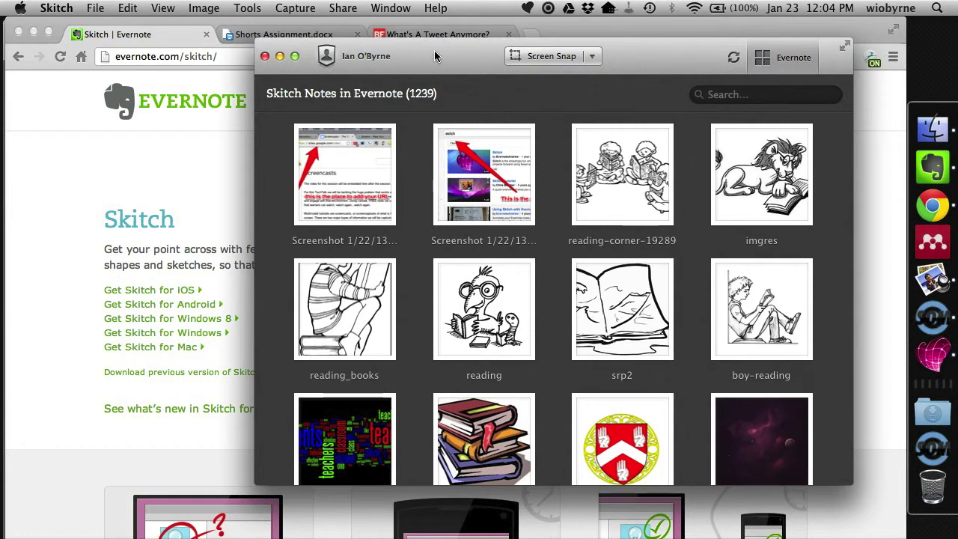
pyautogui.click(235, 157)
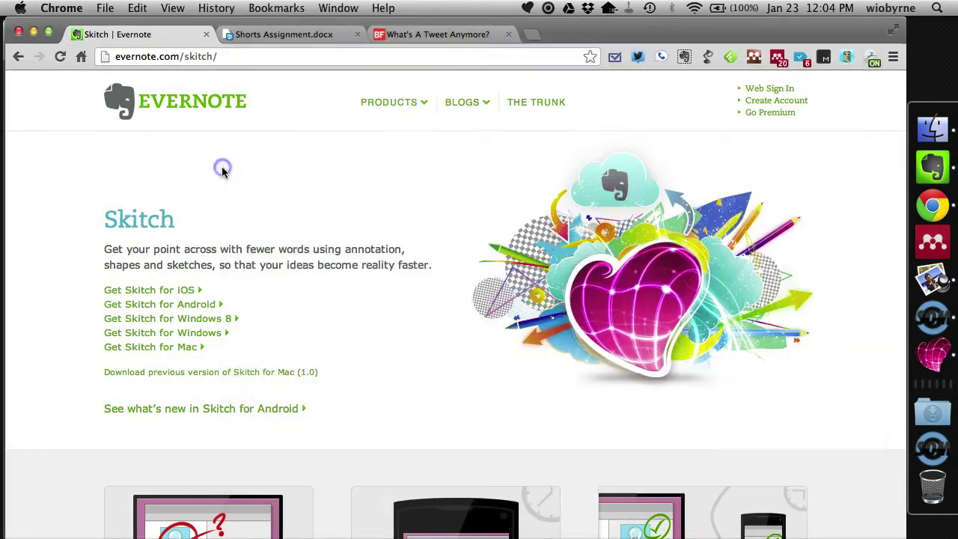
# Snap a 1016×531 region of the BuzzFeed 'What's A Tweet Anymore?' tab into Skitch.
pyautogui.click(403, 36)
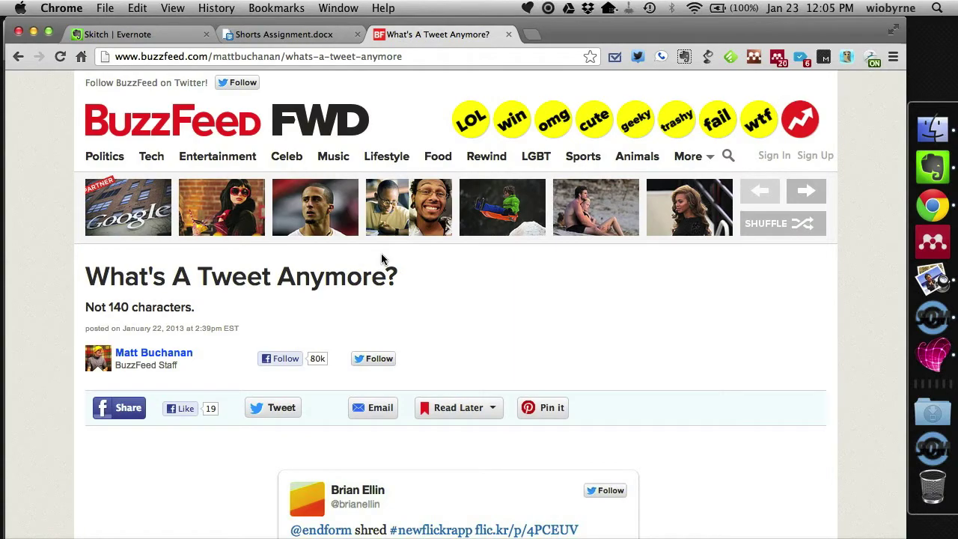
pyautogui.hotkey('ctrl', 'Up')
pyautogui.click(748, 426)
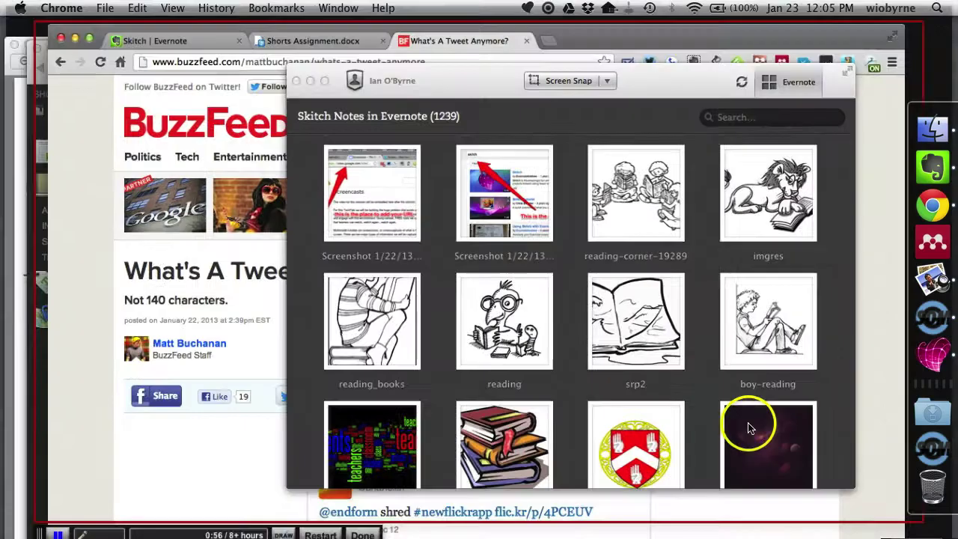
pyautogui.click(561, 59)
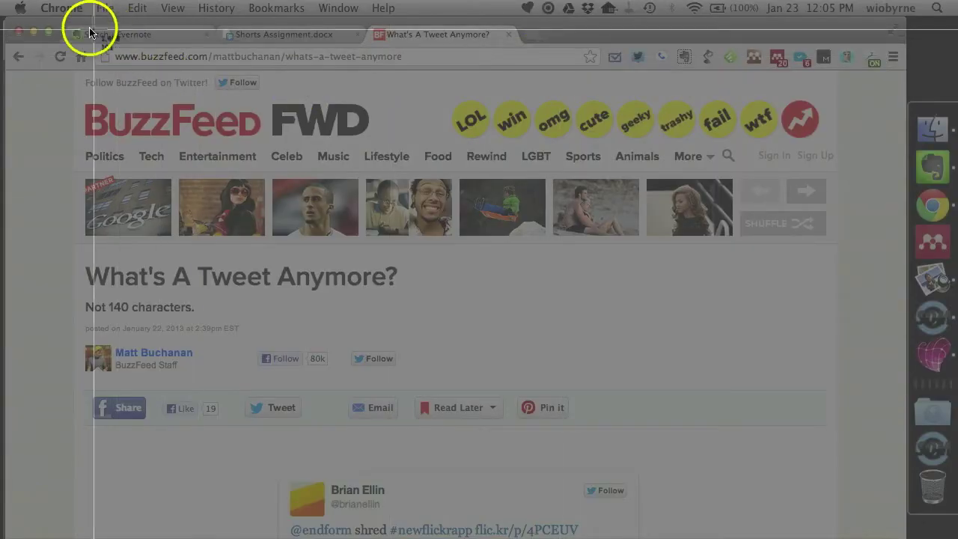
pyautogui.moveTo(45, 13)
pyautogui.mouseDown()
pyautogui.moveTo(390, 238)
pyautogui.moveTo(763, 280)
pyautogui.moveTo(810, 360)
pyautogui.moveTo(805, 413)
pyautogui.mouseUp()
pyautogui.click(804, 410)
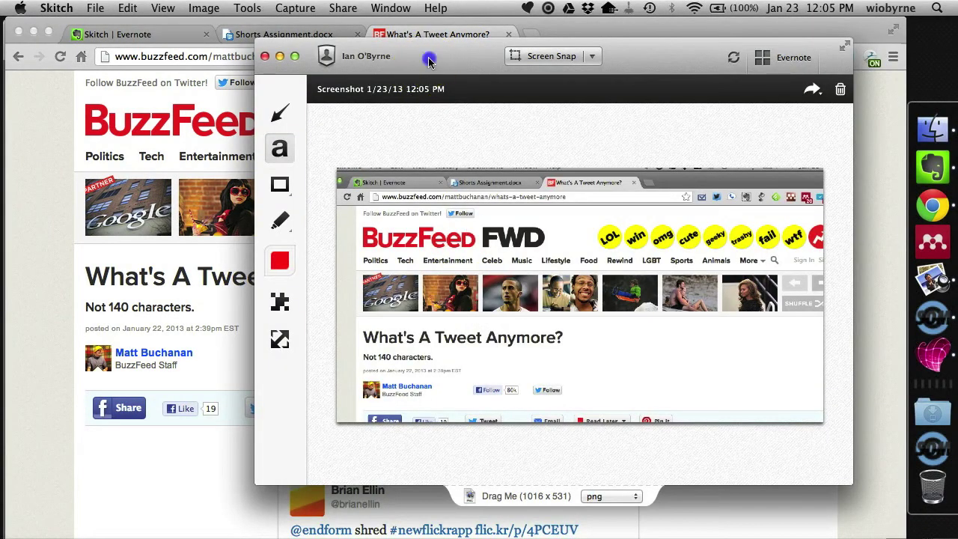
# Draw a red arrow pointing at the page's web address.
pyautogui.moveTo(421, 60); pyautogui.dragTo(323, 56)
pyautogui.click(178, 124)
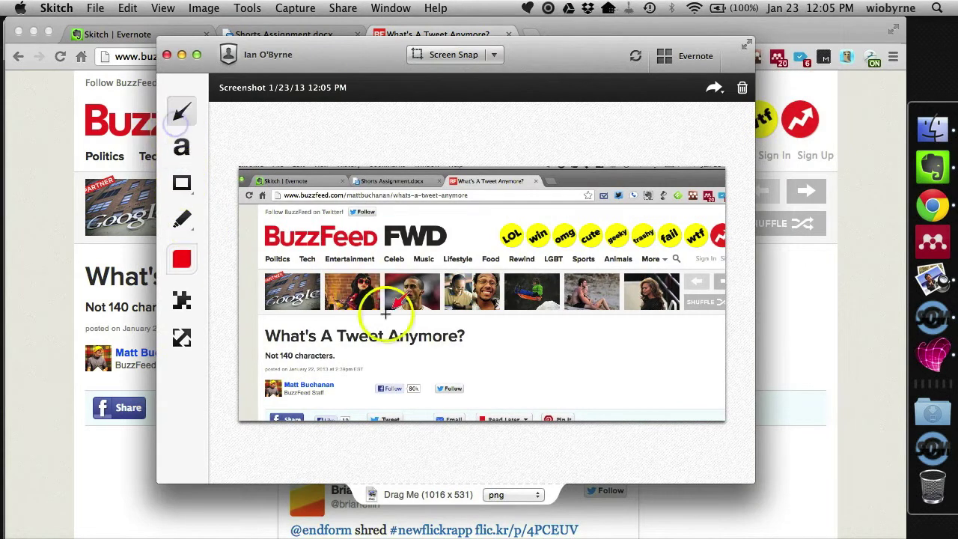
pyautogui.moveTo(388, 319)
pyautogui.mouseDown()
pyautogui.moveTo(348, 217)
pyautogui.moveTo(315, 198)
pyautogui.mouseUp()
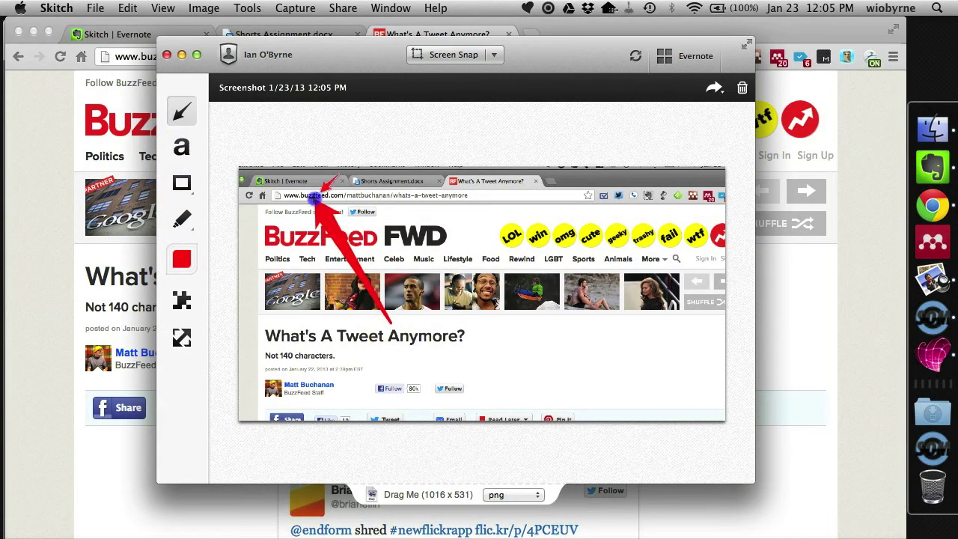
pyautogui.click(183, 150)
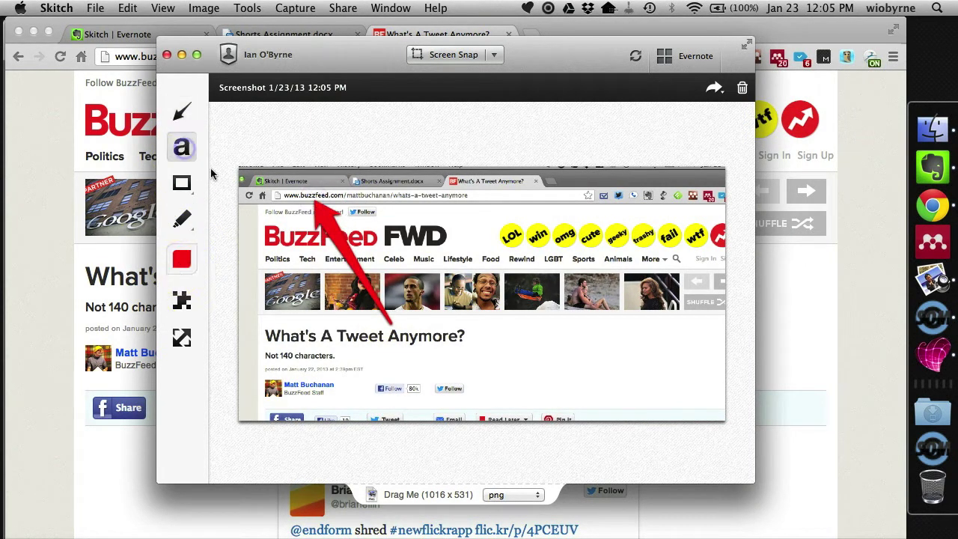
# Add the red label 'This is the URL of the page.' beside the title.
pyautogui.click(411, 339)
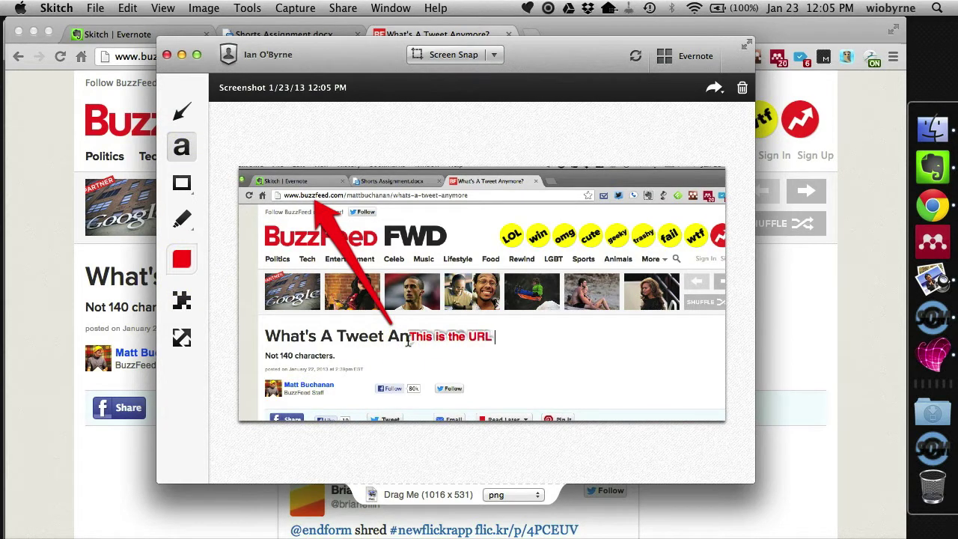
pyautogui.write('This is the URL of the page.')
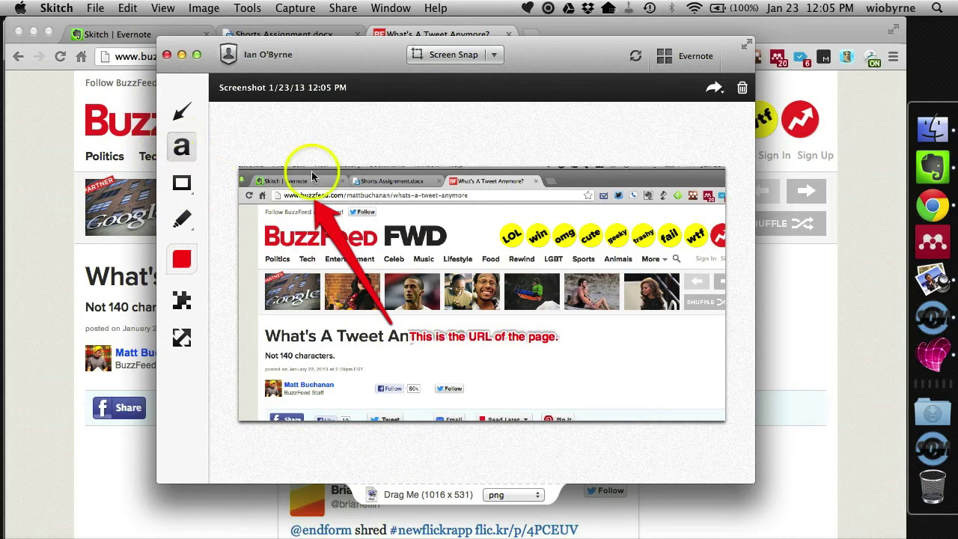
pyautogui.click(185, 183)
# Box the Lifestyle to LGBT links in red, undo stray small rectangles, and save to Evernote.
pyautogui.moveTo(428, 217)
pyautogui.mouseDown()
pyautogui.moveTo(524, 263)
pyautogui.moveTo(574, 272)
pyautogui.mouseUp()
pyautogui.moveTo(331, 329); pyautogui.dragTo(349, 343)
pyautogui.press('super+z')
pyautogui.click(407, 470)
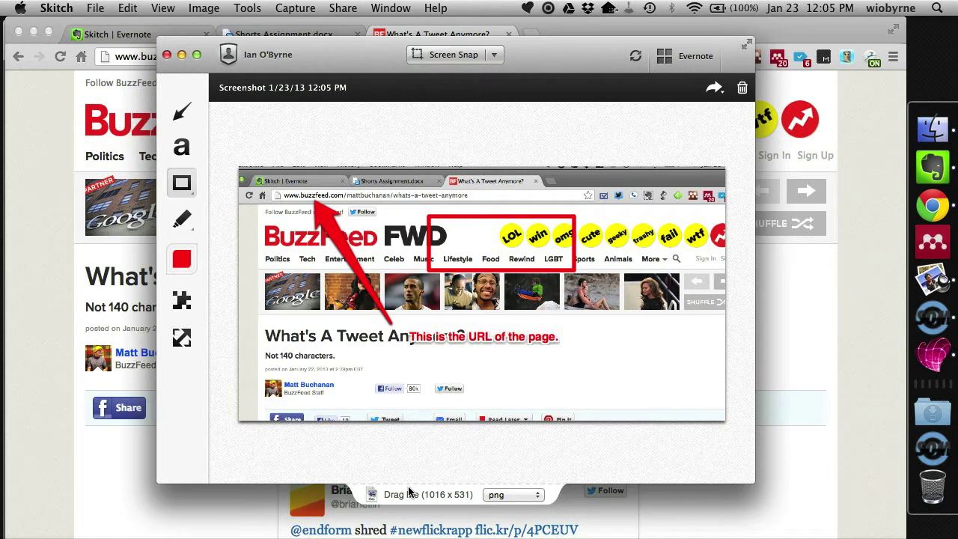
pyautogui.moveTo(262, 188)
pyautogui.mouseDown()
pyautogui.moveTo(284, 223)
pyautogui.moveTo(277, 201)
pyautogui.mouseUp()
pyautogui.press('super+z')
pyautogui.click(407, 147)
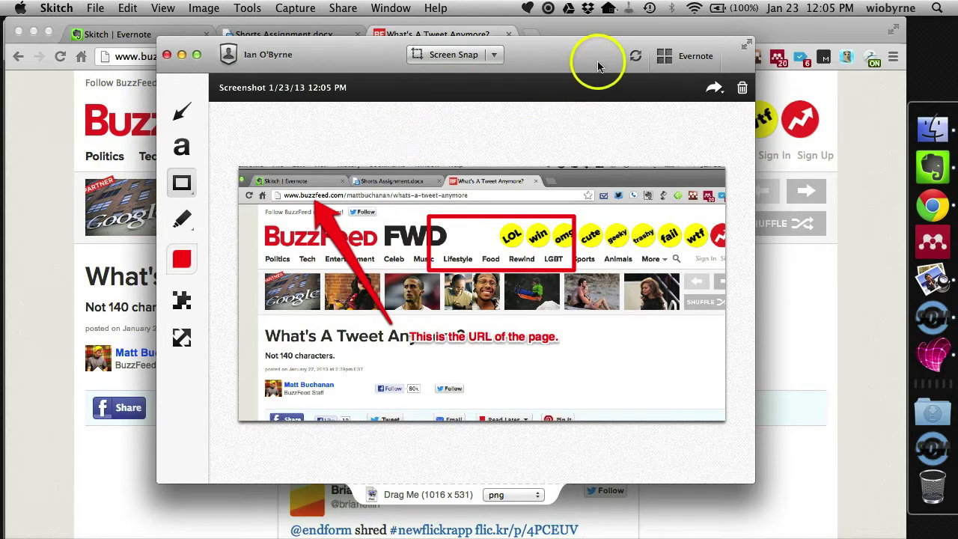
pyautogui.click(671, 54)
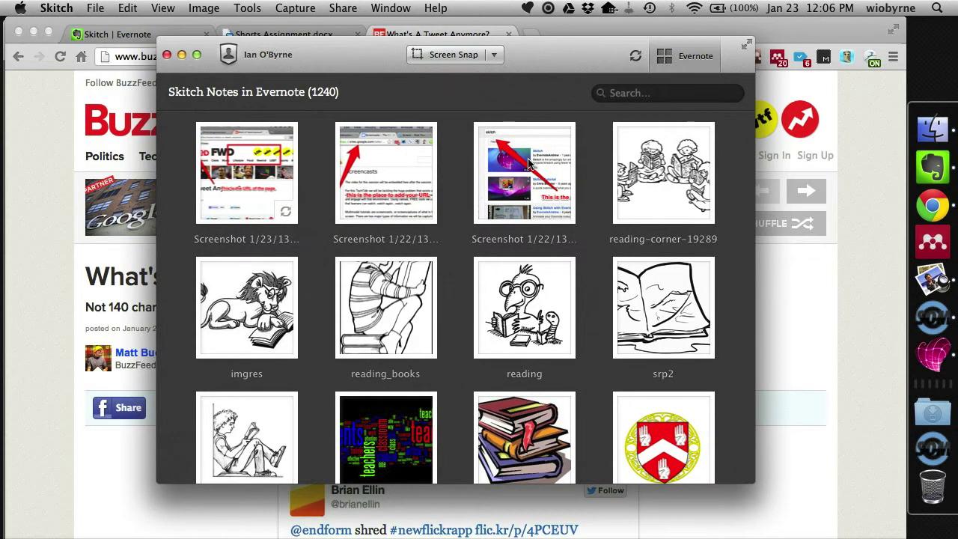
# Look over the notes grid with the new note, then go back to the BuzzFeed article.
pyautogui.scroll(-15, 479, 298)
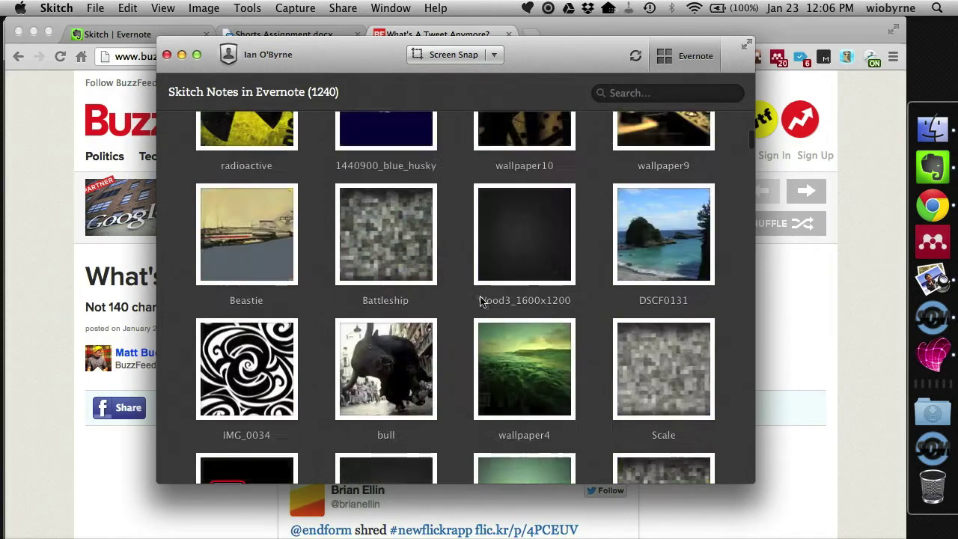
pyautogui.scroll(15, 481, 300)
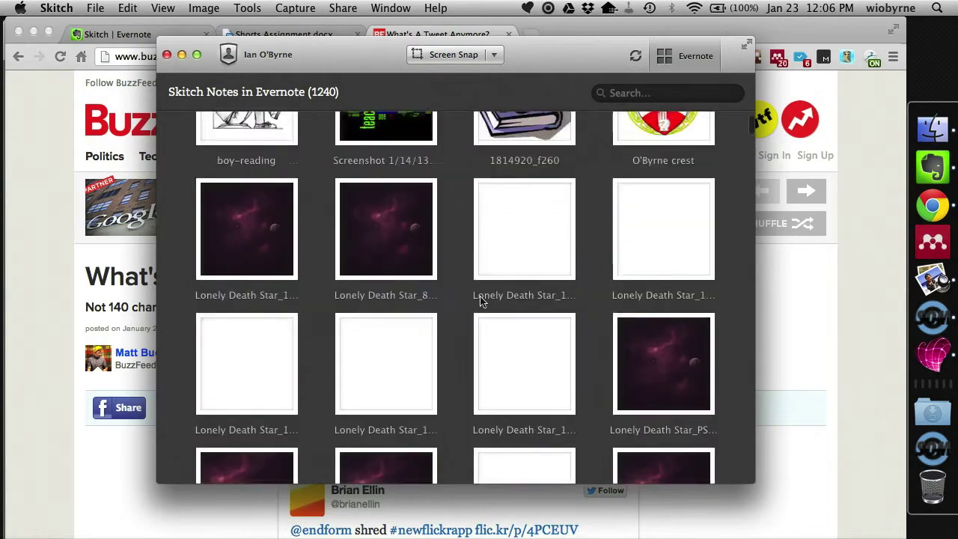
pyautogui.scroll(5, 481, 300)
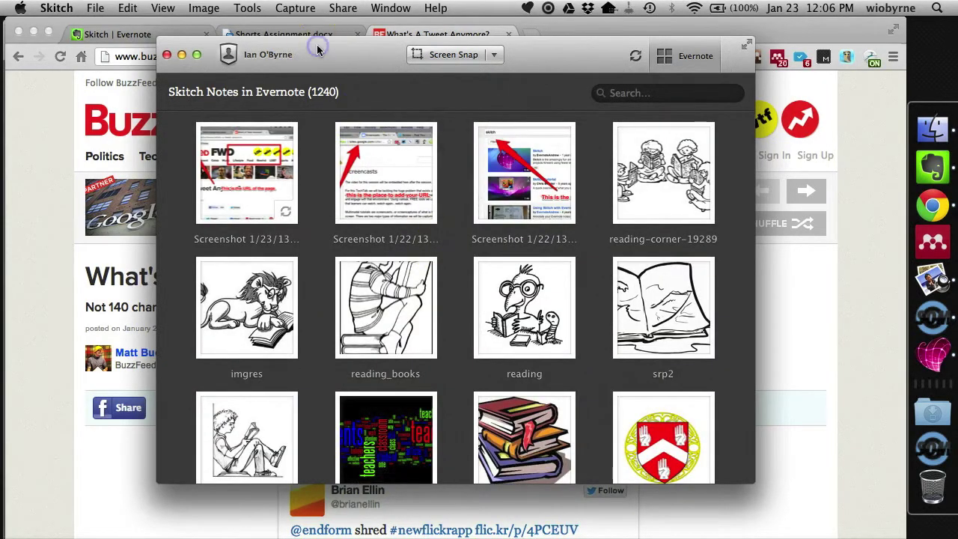
pyautogui.click(88, 161)
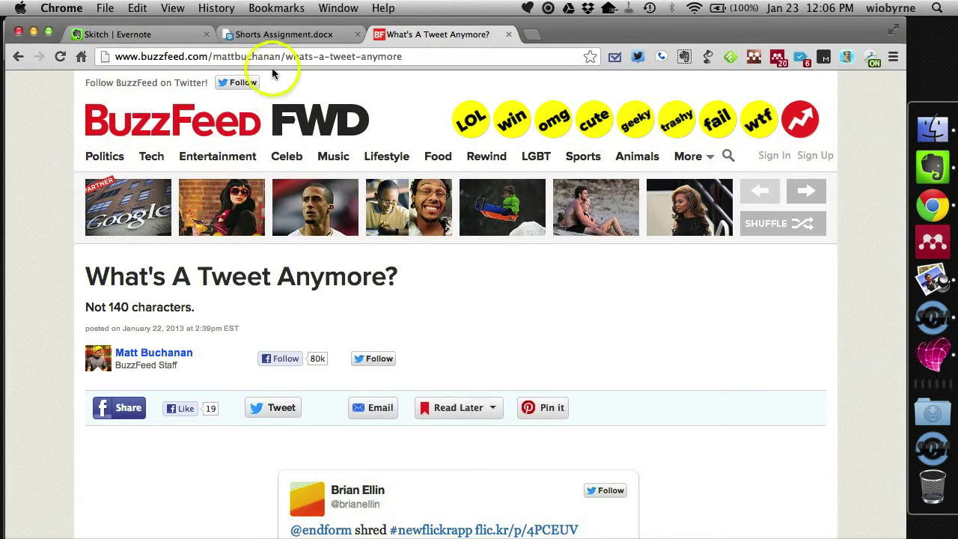
# Scroll Shorts Assignment.docx to its first homework paragraph and bring Skitch back over it.
pyautogui.click(283, 33)
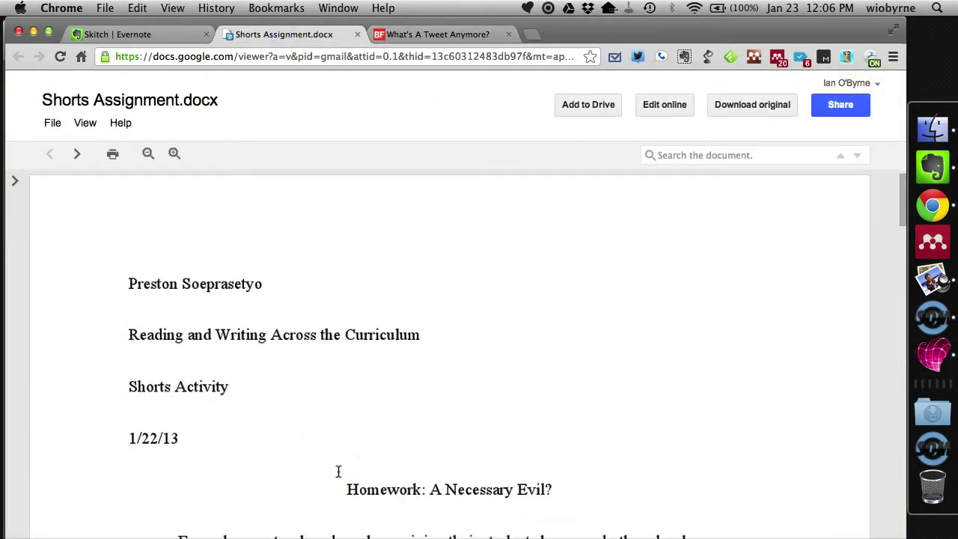
pyautogui.scroll(-5, 338, 471)
pyautogui.scroll(-3, 338, 471)
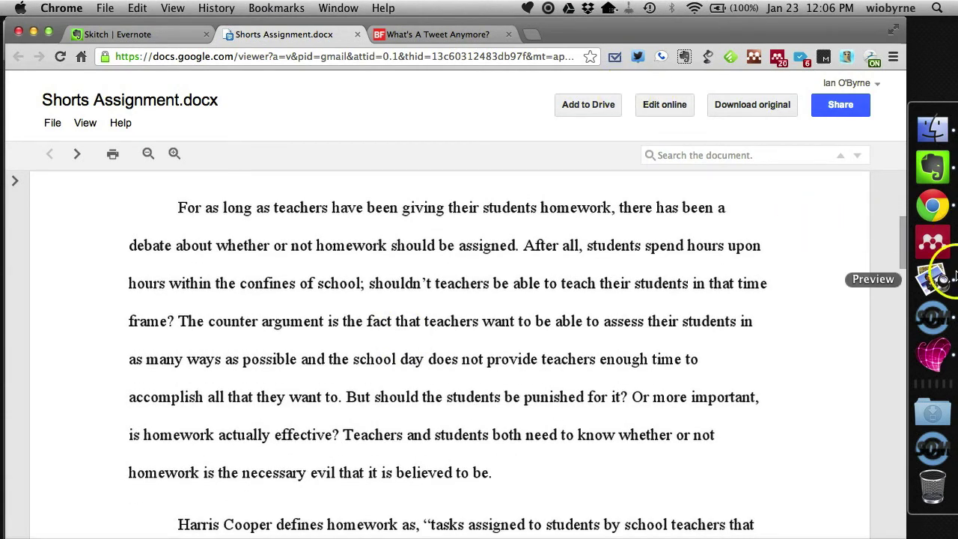
pyautogui.click(933, 352)
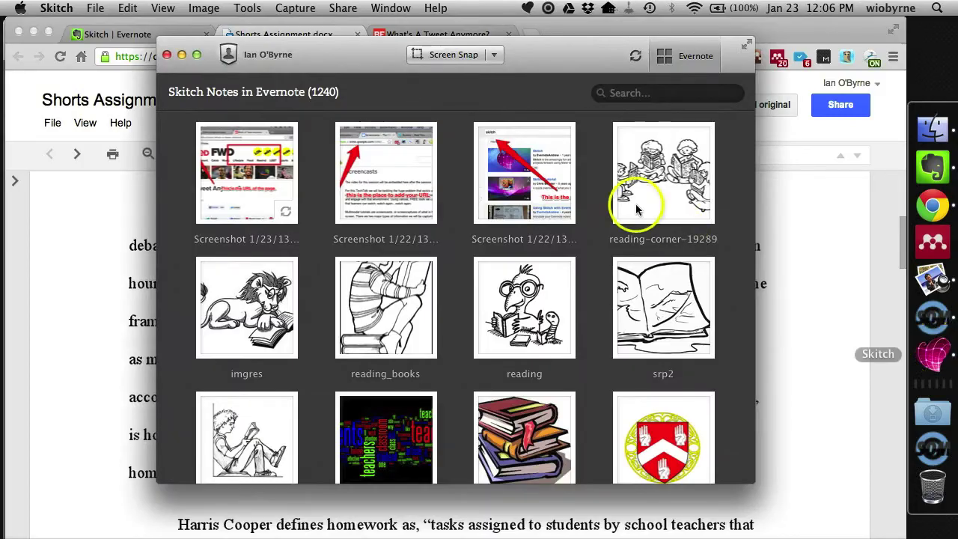
pyautogui.click(471, 55)
# Snap the essay's first paragraph and box the homework-assignment sentence with a red rectangle.
pyautogui.moveTo(103, 178); pyautogui.dragTo(809, 497)
pyautogui.click(809, 497)
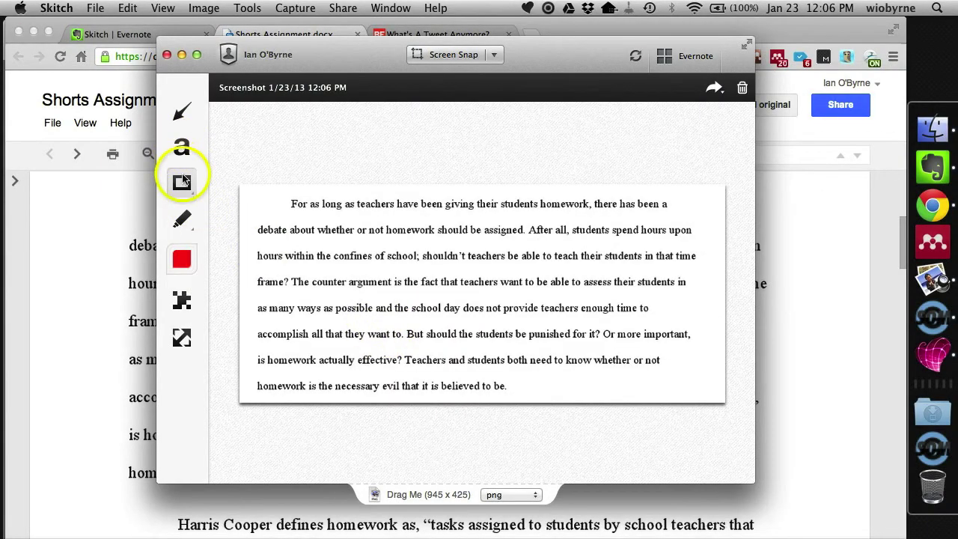
pyautogui.click(182, 183)
pyautogui.click(236, 196)
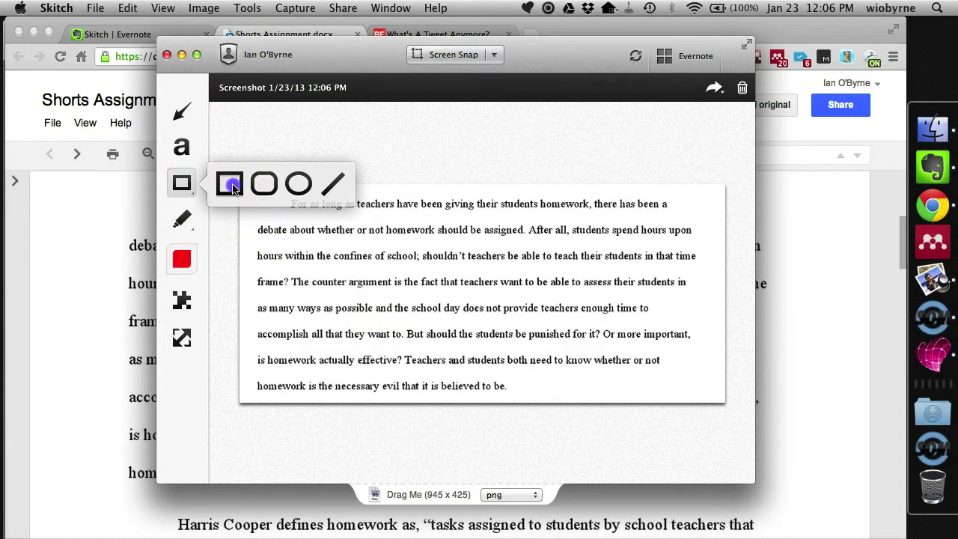
pyautogui.moveTo(253, 226); pyautogui.dragTo(536, 236)
pyautogui.click(464, 223)
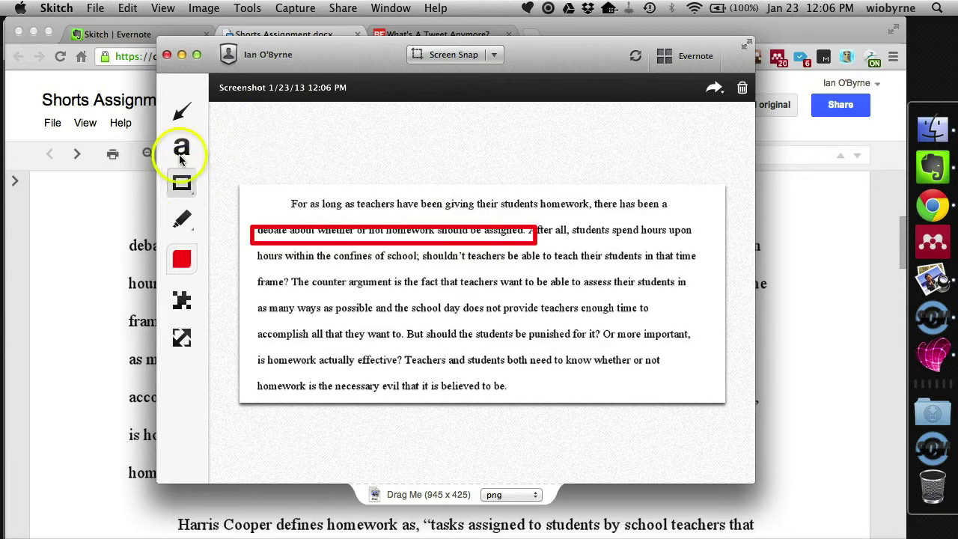
# Add the red note 'Rework this' below the boxed line.
pyautogui.click(180, 146)
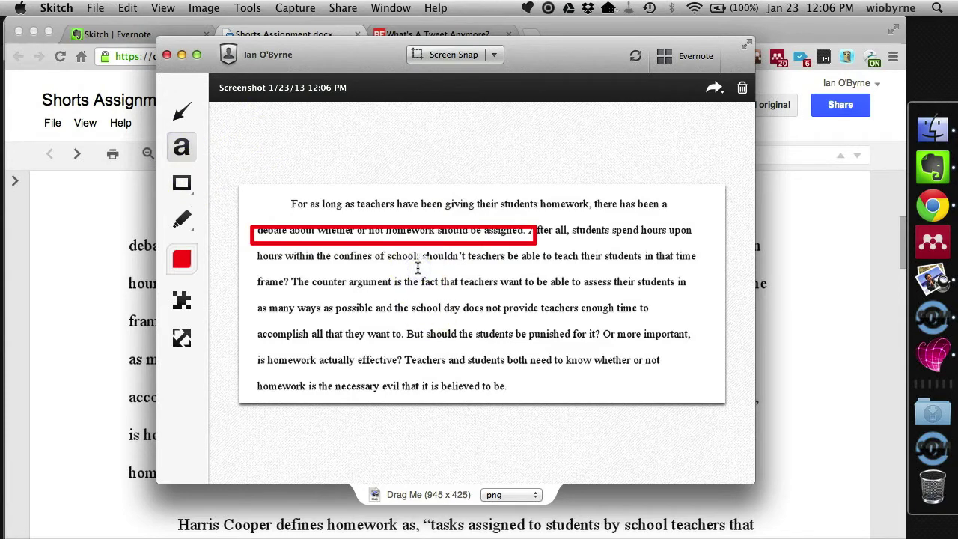
pyautogui.click(417, 267)
pyautogui.write('Rework this line')
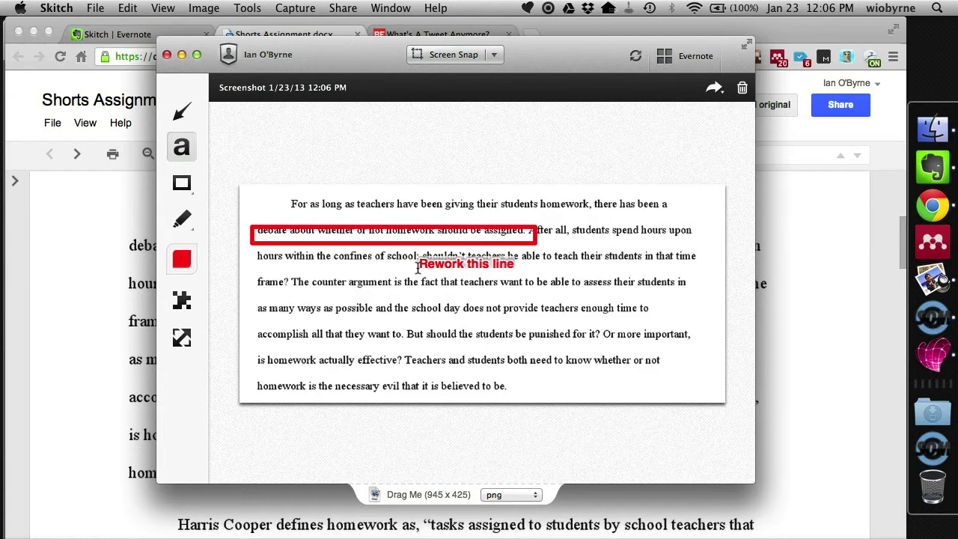
pyautogui.click(417, 427)
# Drag the annotated image out of Skitch and return to the essay in Chrome.
pyautogui.click(425, 498)
pyautogui.moveTo(425, 498)
pyautogui.mouseDown()
pyautogui.moveTo(426, 508)
pyautogui.moveTo(636, 449)
pyautogui.moveTo(485, 377)
pyautogui.moveTo(449, 385)
pyautogui.mouseUp()
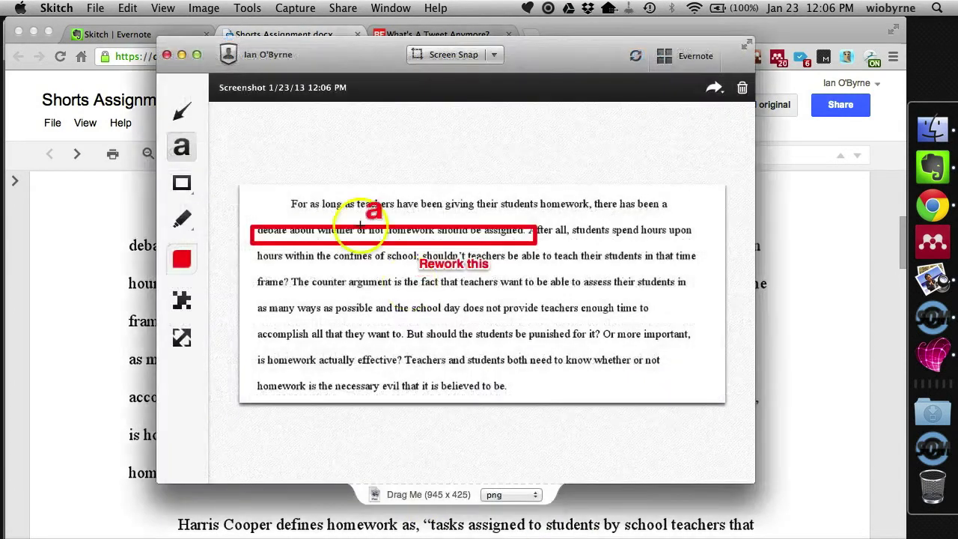
pyautogui.click(112, 265)
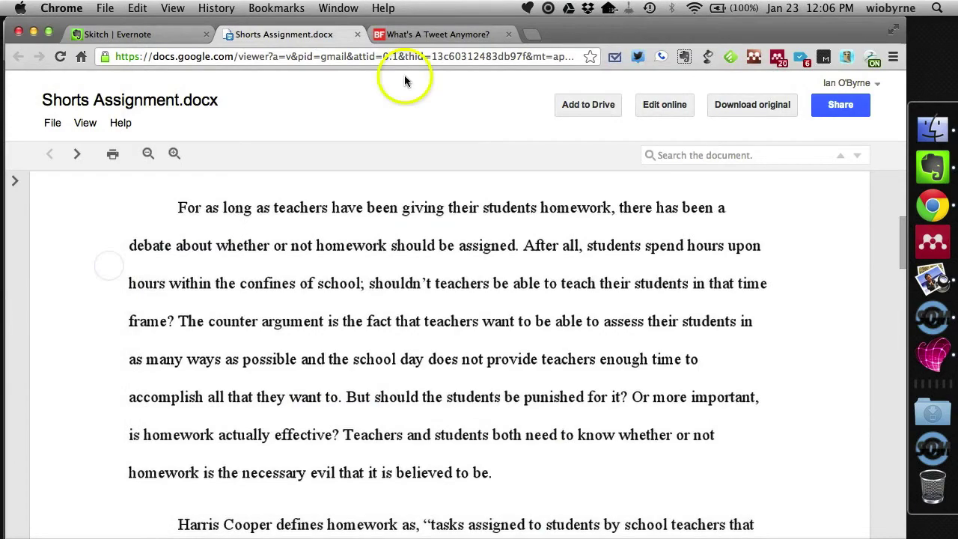
pyautogui.hotkey('ctrl', 'Up')
# Bring the Alvermann 2004 PDF forward in Preview and scroll to page 78.
pyautogui.click(117, 352)
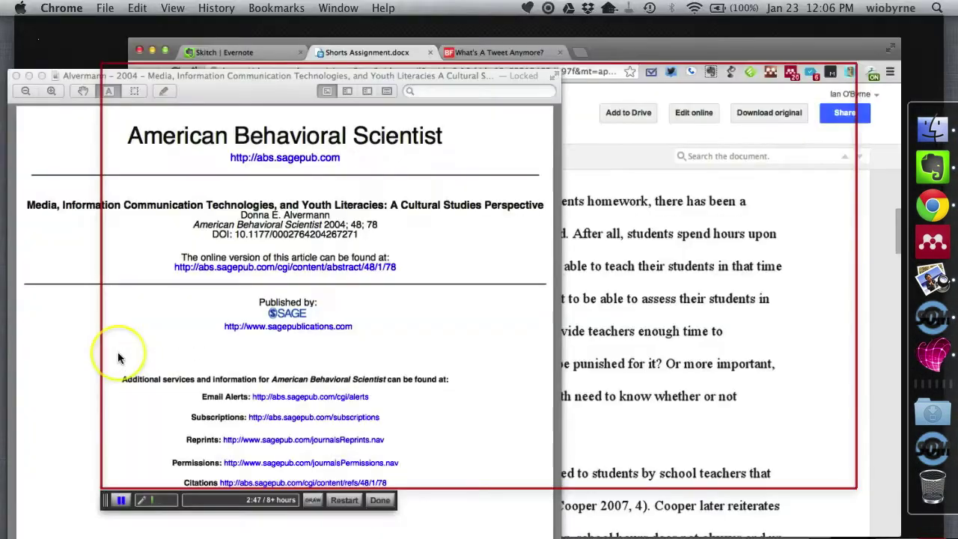
pyautogui.click(164, 407)
pyautogui.scroll(-10, 164, 406)
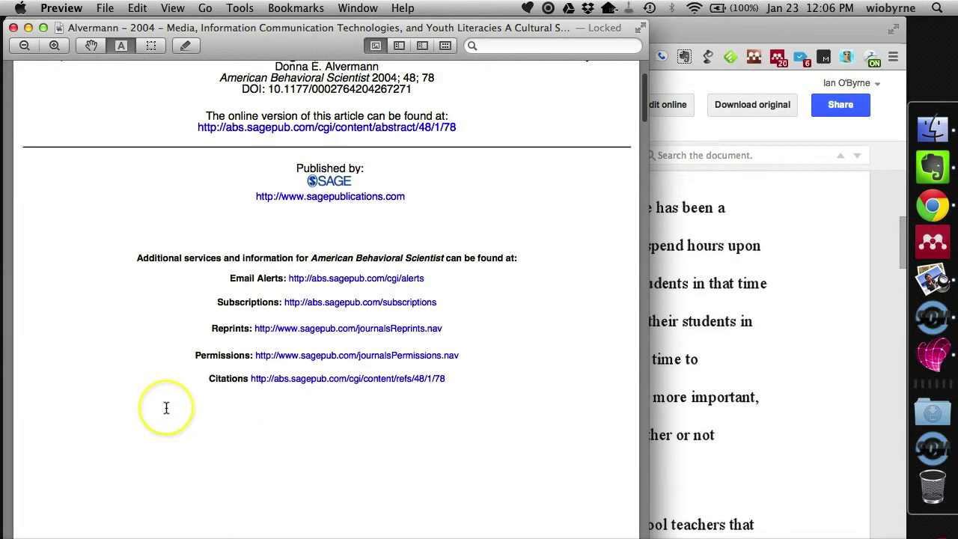
pyautogui.scroll(-5, 166, 407)
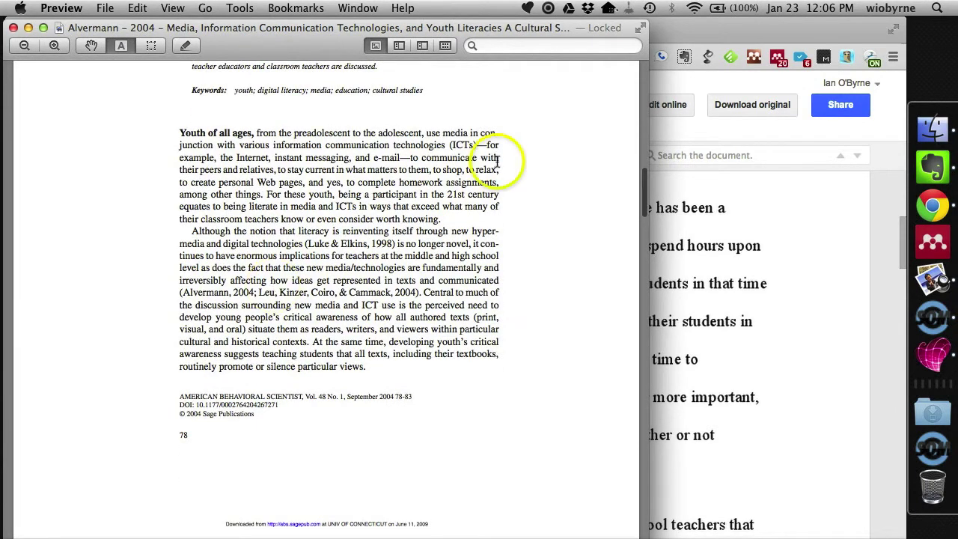
# Snap the 464×219 second paragraph on literacy and new technologies into Skitch.
pyautogui.click(930, 348)
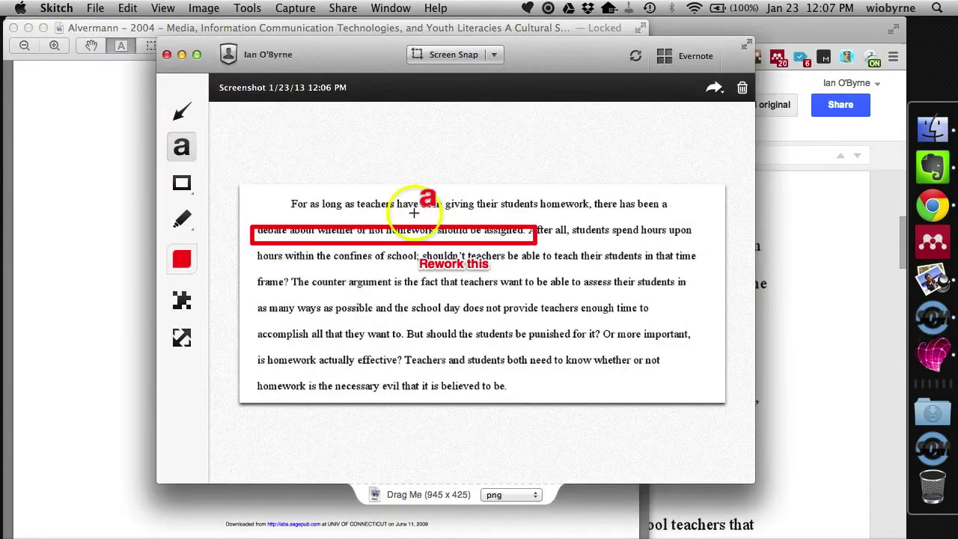
pyautogui.click(452, 54)
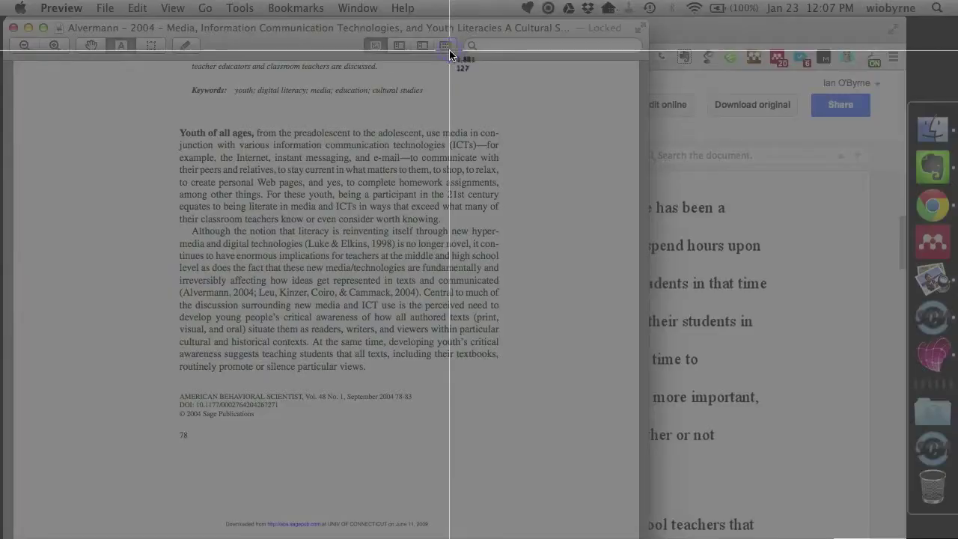
pyautogui.moveTo(168, 215); pyautogui.dragTo(515, 378)
pyautogui.click(515, 378)
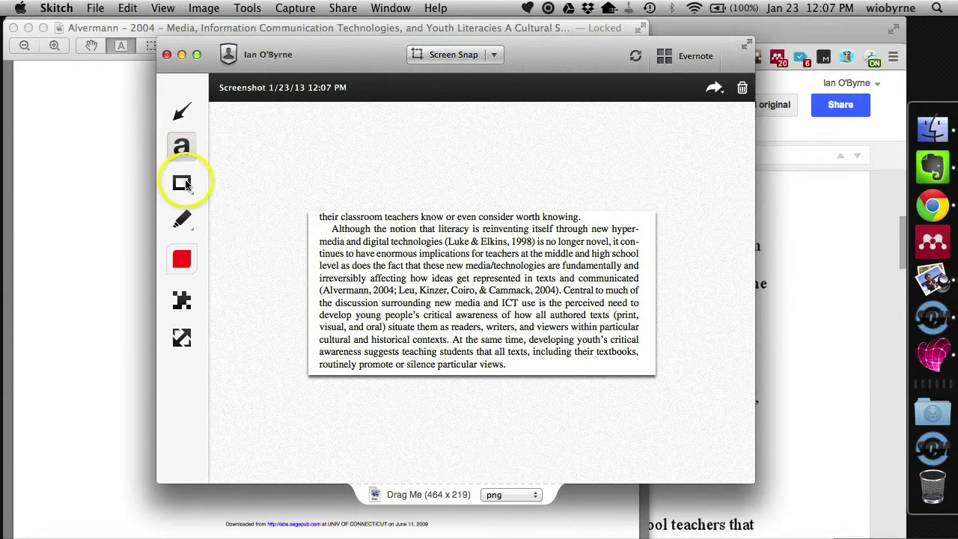
pyautogui.click(182, 112)
# Draw a red arrow pointing at the 1998 citation.
pyautogui.moveTo(389, 266)
pyautogui.mouseDown()
pyautogui.moveTo(367, 286)
pyautogui.moveTo(452, 250)
pyautogui.moveTo(440, 247)
pyautogui.mouseUp()
pyautogui.click(181, 147)
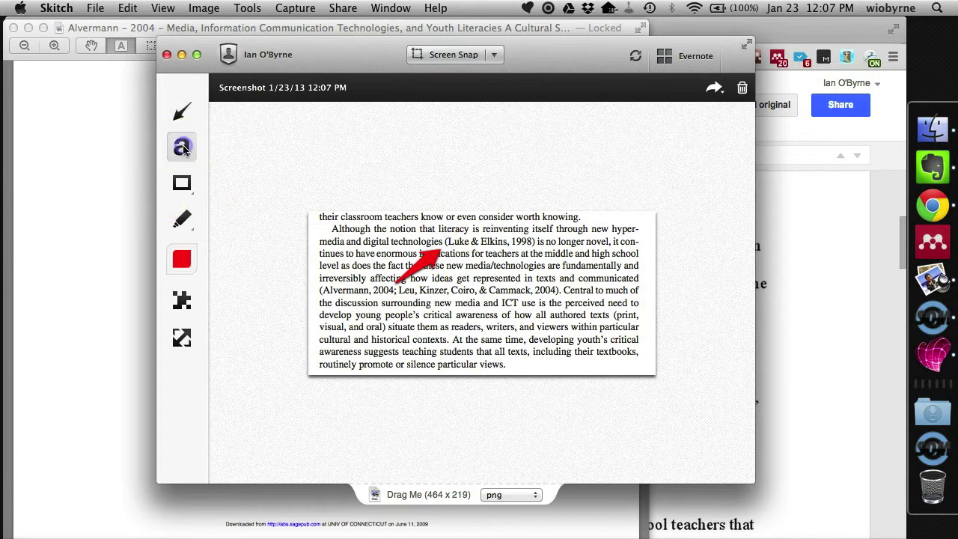
pyautogui.click(396, 298)
# Type the two-line red note 'This is how you are expected to cite info', then return to the PDF.
pyautogui.write('This isi')
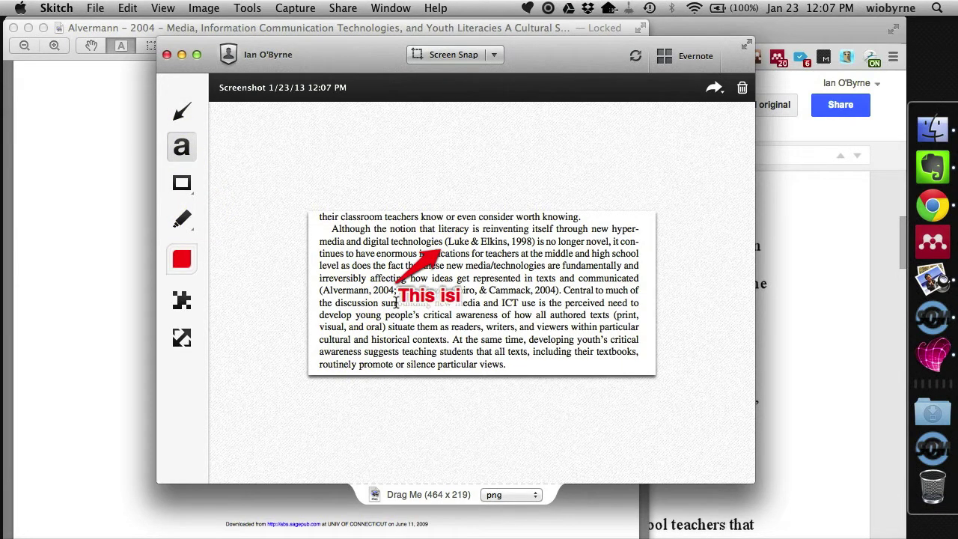
pyautogui.press('BackSpace')
pyautogui.write('how you')
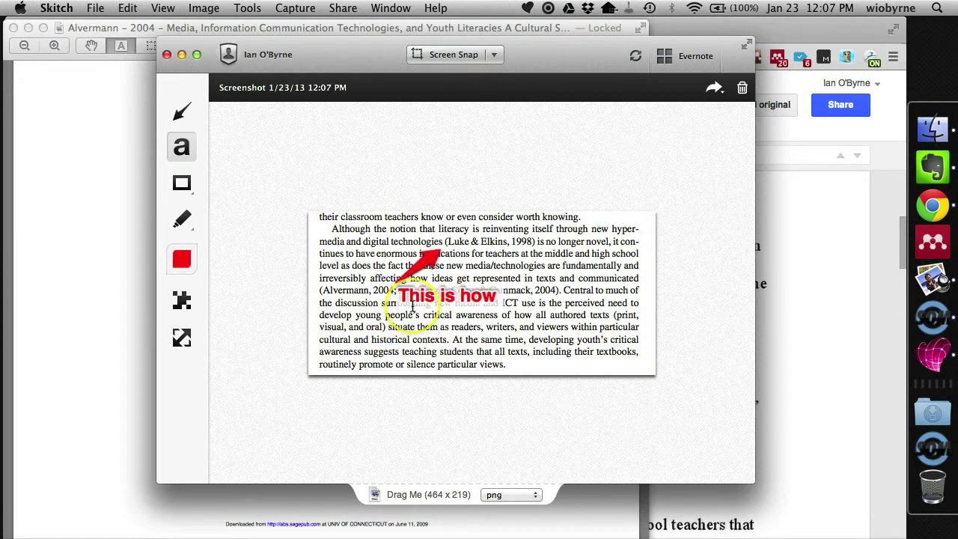
pyautogui.write('expected t')
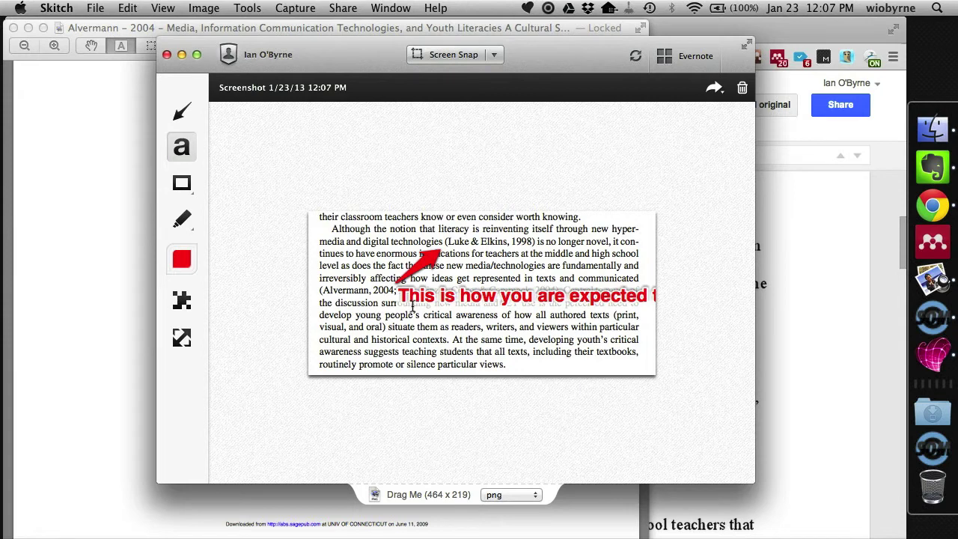
pyautogui.press('Return')
pyautogui.press('Return')
pyautogui.write('cote')
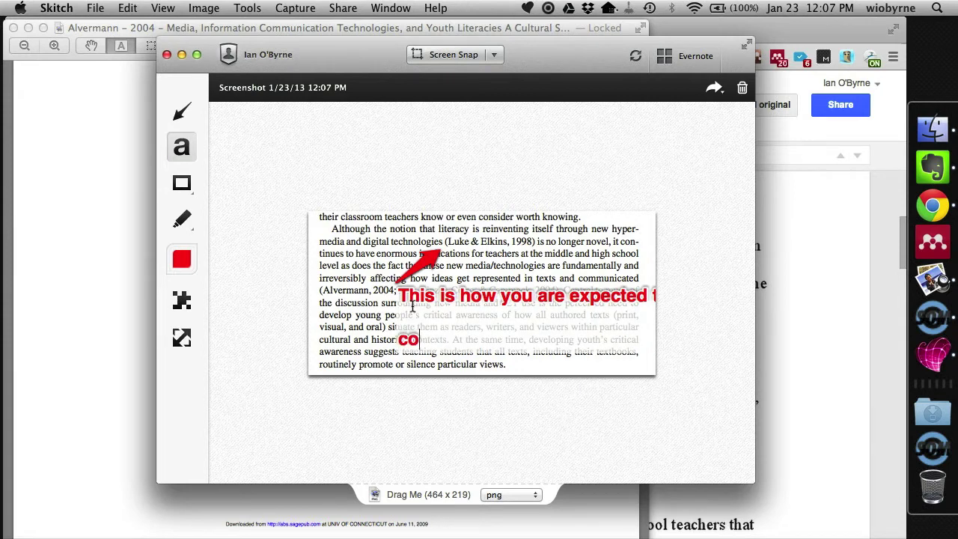
pyautogui.press('BackSpace')
pyautogui.press('BackSpace')
pyautogui.write('ite info')
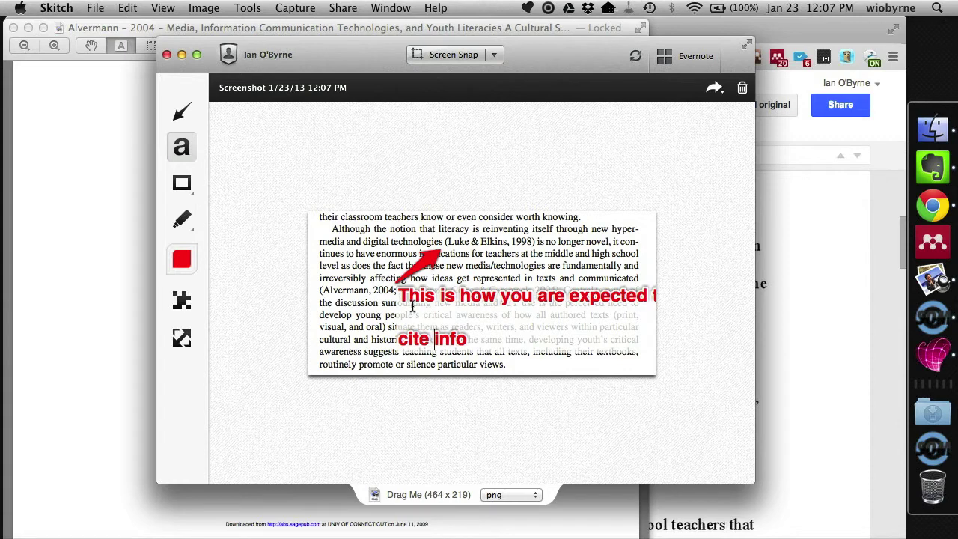
pyautogui.press('BackSpace')
pyautogui.press('BackSpace')
pyautogui.press('BackSpace')
pyautogui.press('BackSpace')
pyautogui.press('BackSpace')
pyautogui.press('BackSpace')
pyautogui.press('BackSpace')
pyautogui.press('BackSpace')
pyautogui.press('BackSpace')
pyautogui.press('BackSpace')
pyautogui.press('BackSpace')
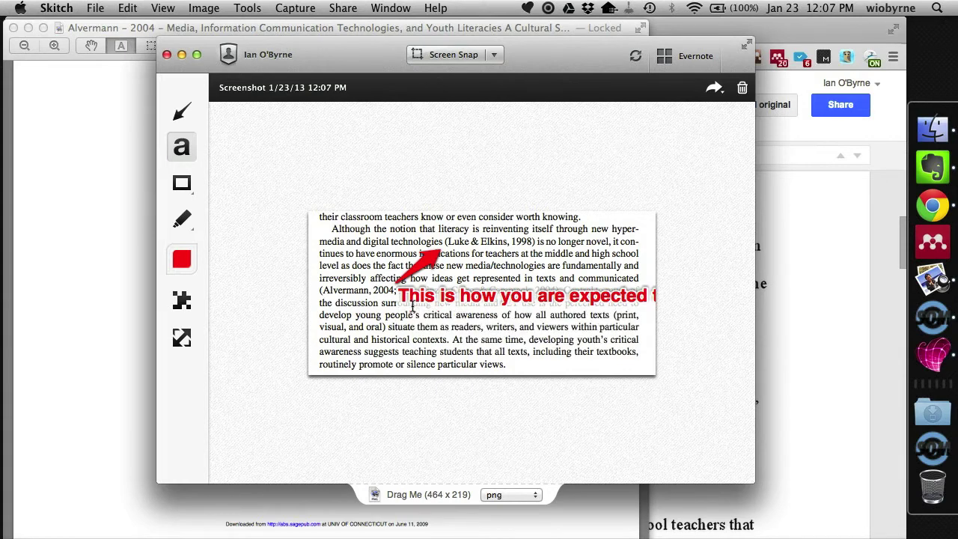
pyautogui.click(357, 318)
pyautogui.click(125, 267)
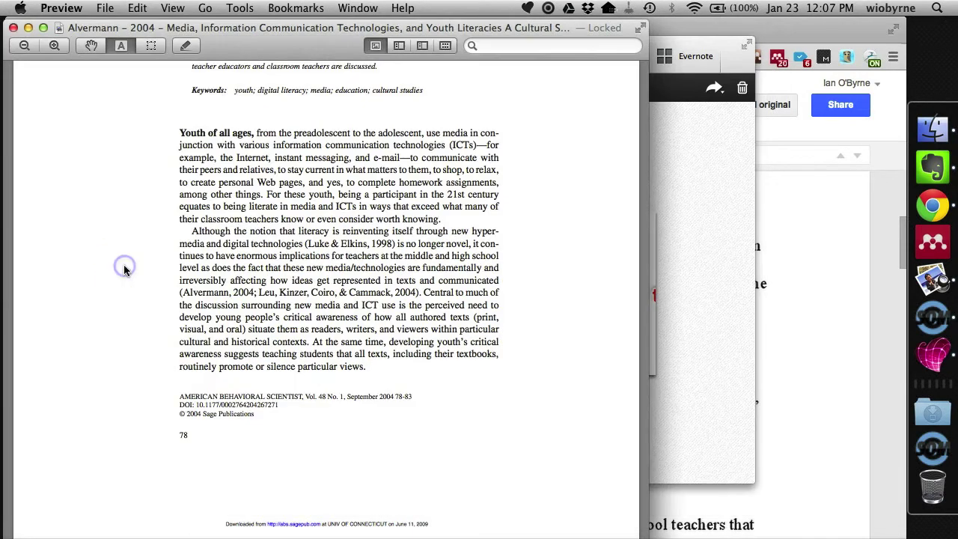
# Close the article PDF and sync Skitch's new annotated screenshots to Evernote.
pyautogui.click(13, 28)
pyautogui.click(256, 39)
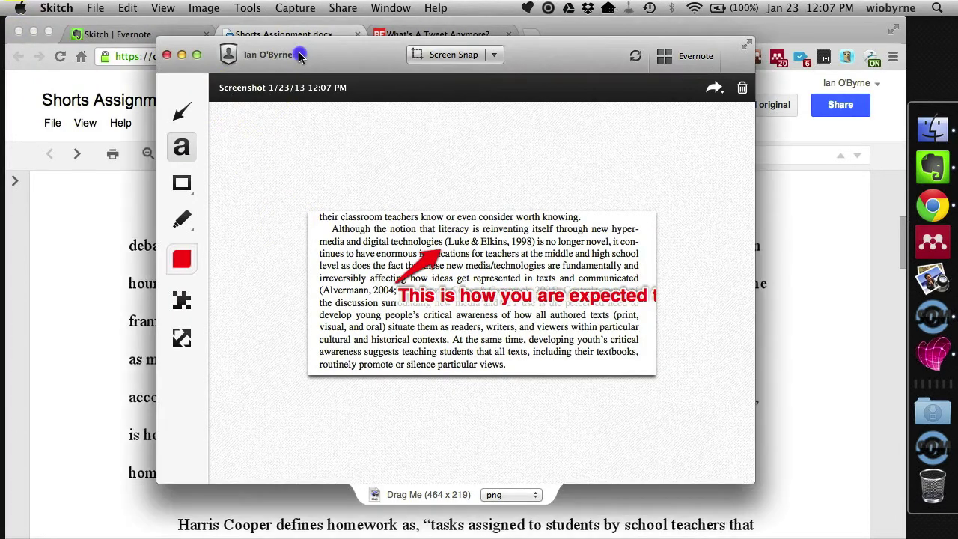
pyautogui.click(300, 172)
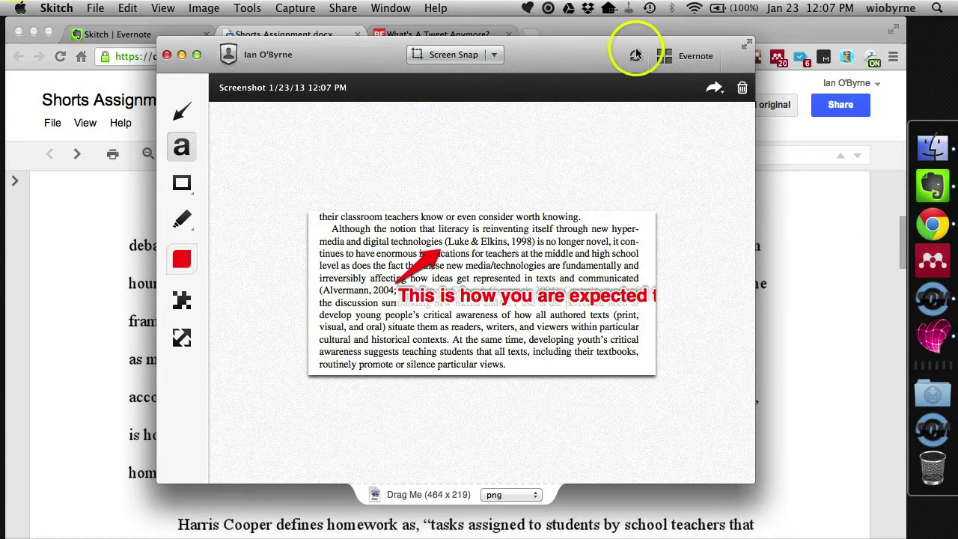
pyautogui.click(665, 57)
pyautogui.click(635, 56)
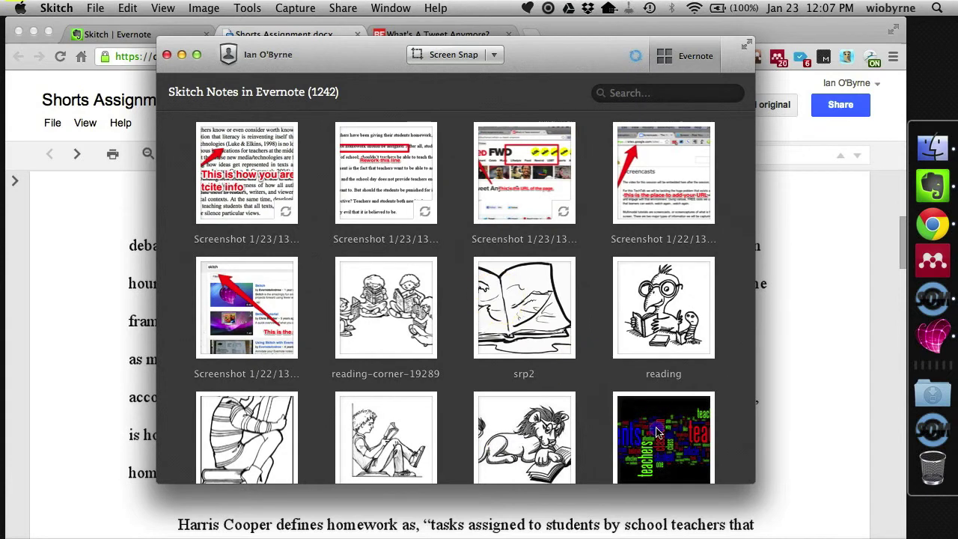
# Open the word-cloud screenshot, review its sharing options, then bring the Evernote app forward.
pyautogui.click(657, 432)
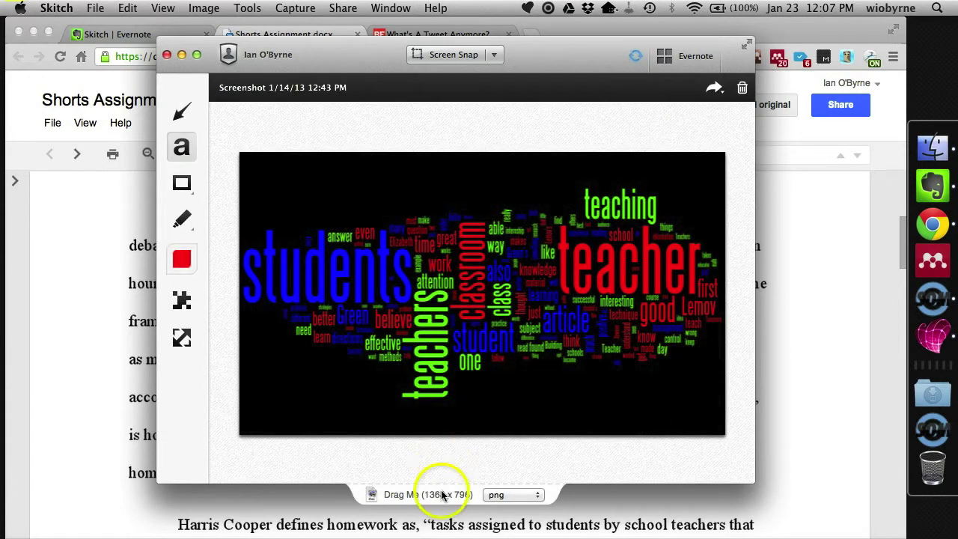
pyautogui.click(716, 88)
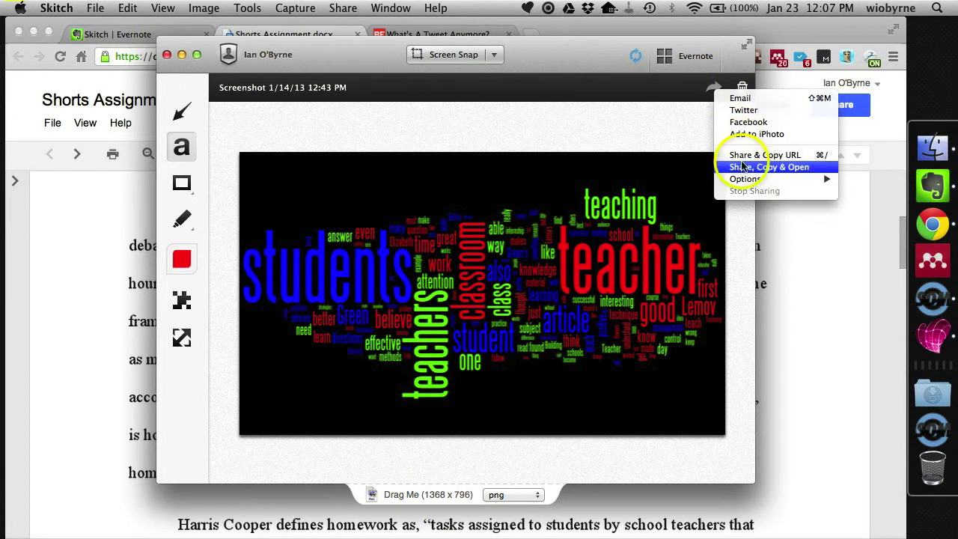
pyautogui.click(567, 58)
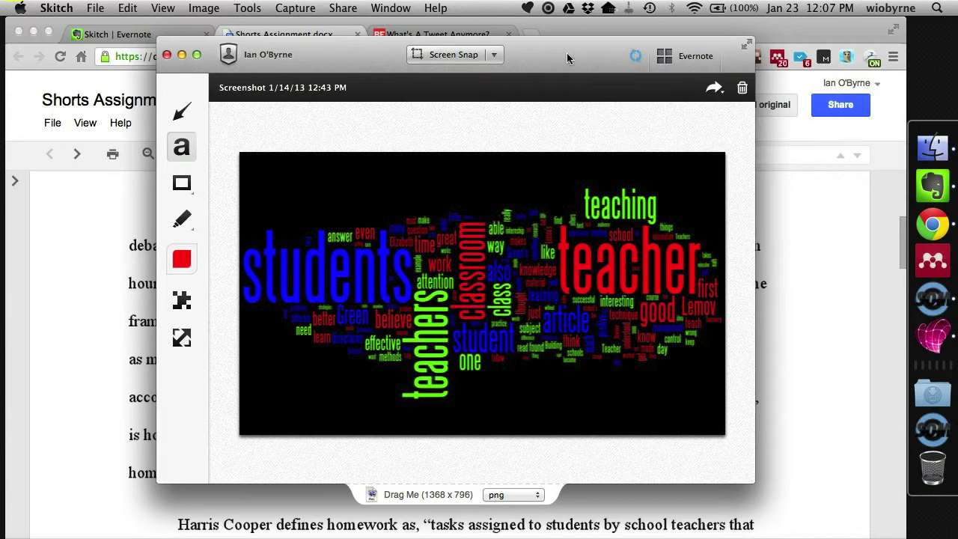
pyautogui.click(936, 180)
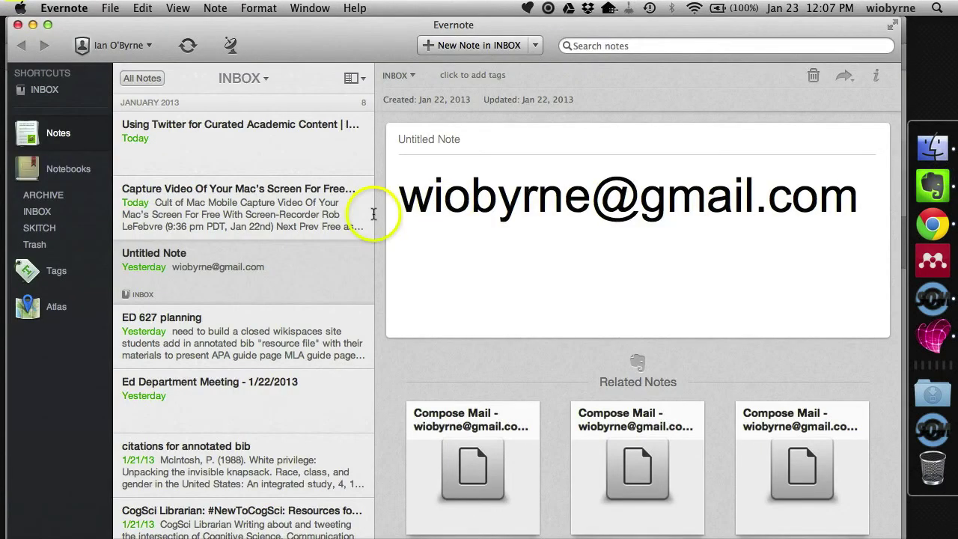
# Sync Evernote, browse the SKITCH notebook for the BuzzFeed screenshot, then minimize Evernote.
pyautogui.click(183, 46)
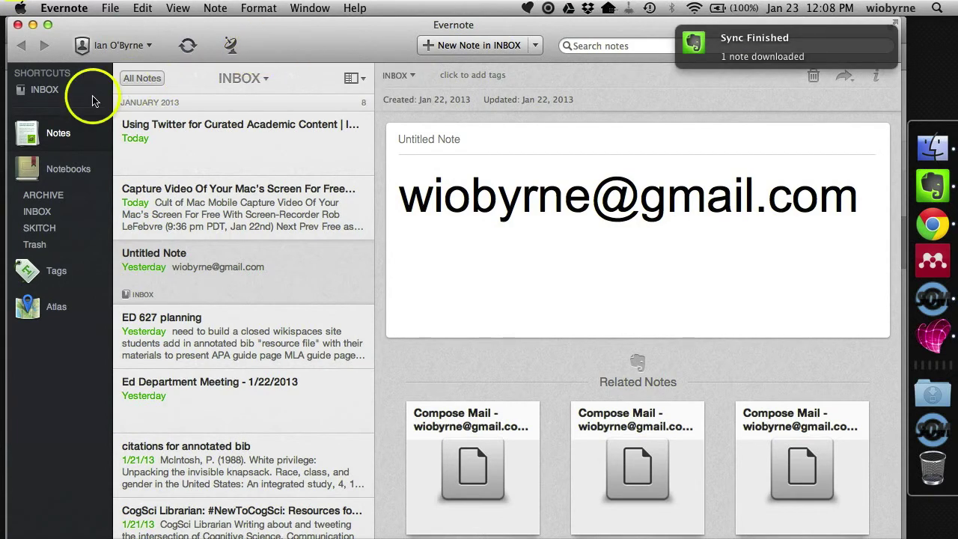
pyautogui.click(41, 228)
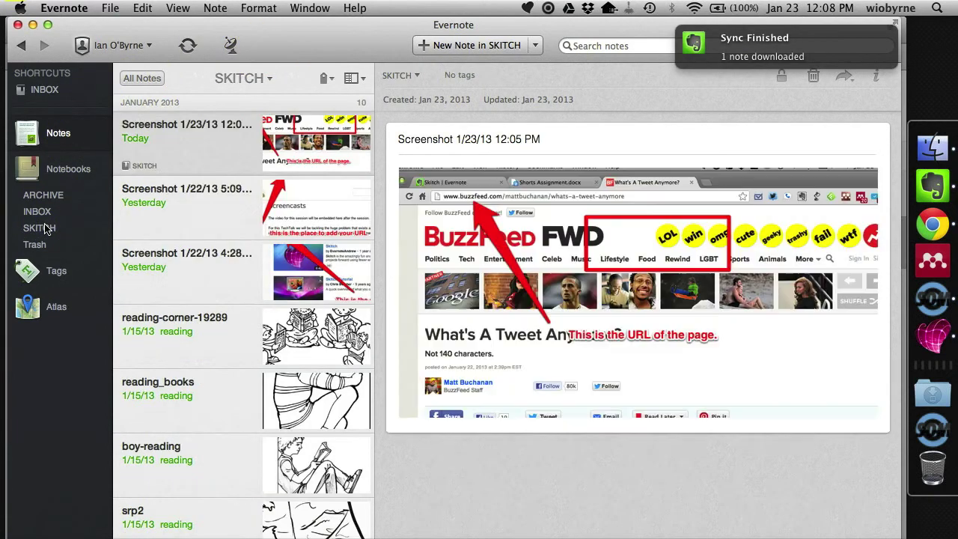
pyautogui.scroll(-10, 247, 344)
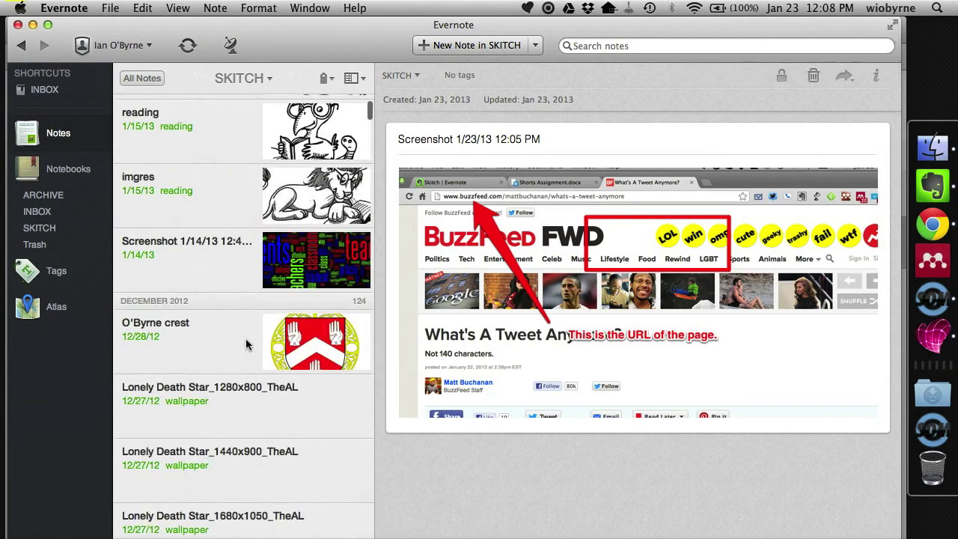
pyautogui.scroll(-5, 247, 345)
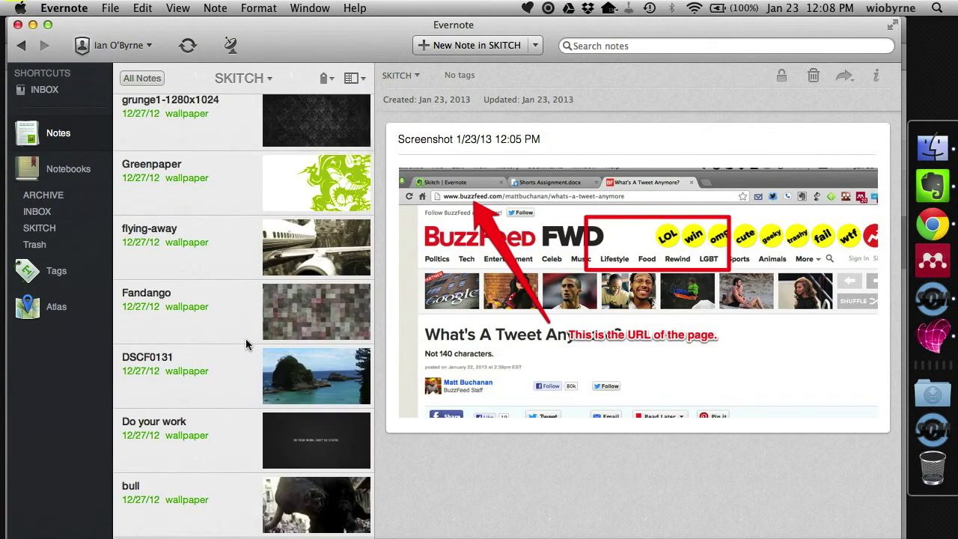
pyautogui.scroll(15, 247, 344)
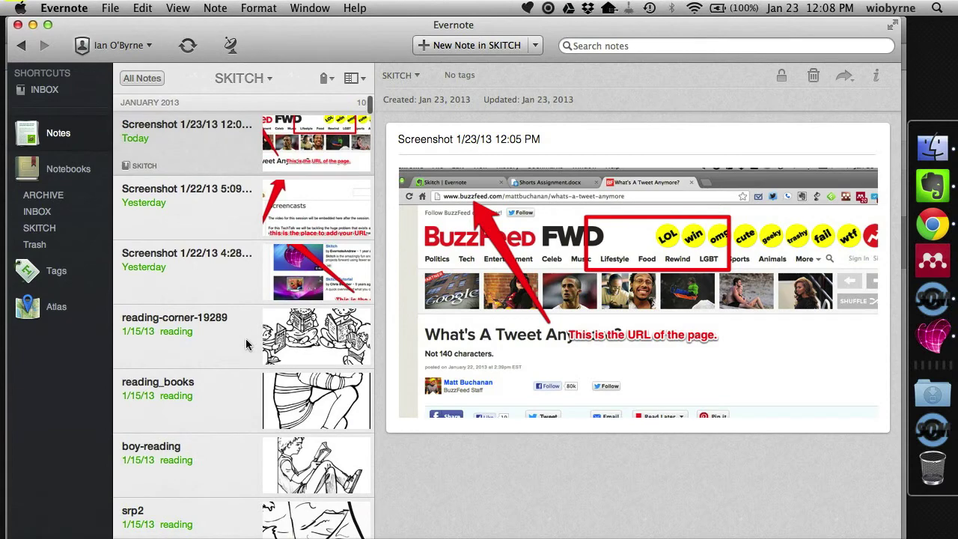
pyautogui.click(287, 110)
pyautogui.click(32, 26)
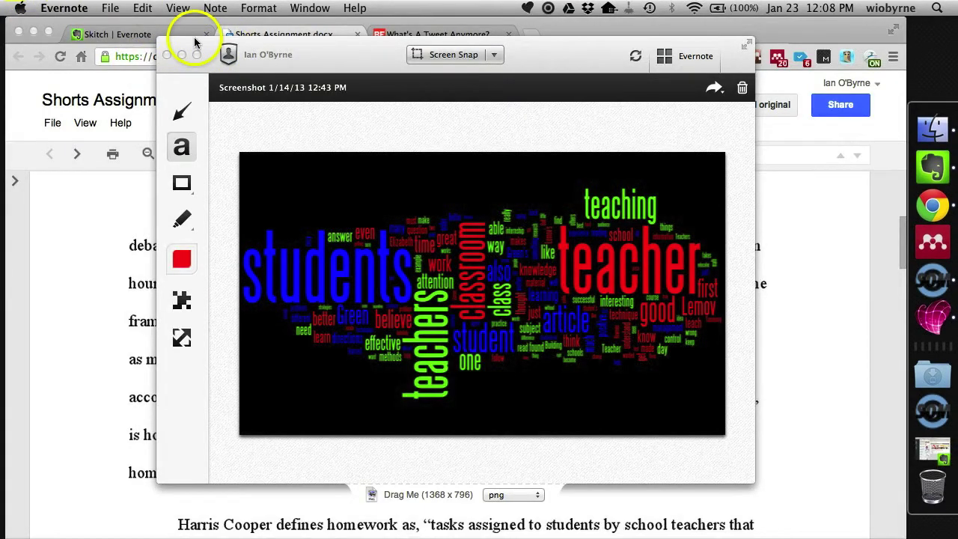
# Leave the Skitch editor and switch to Chrome's 'Skitch | Evernote' download page.
pyautogui.click(358, 50)
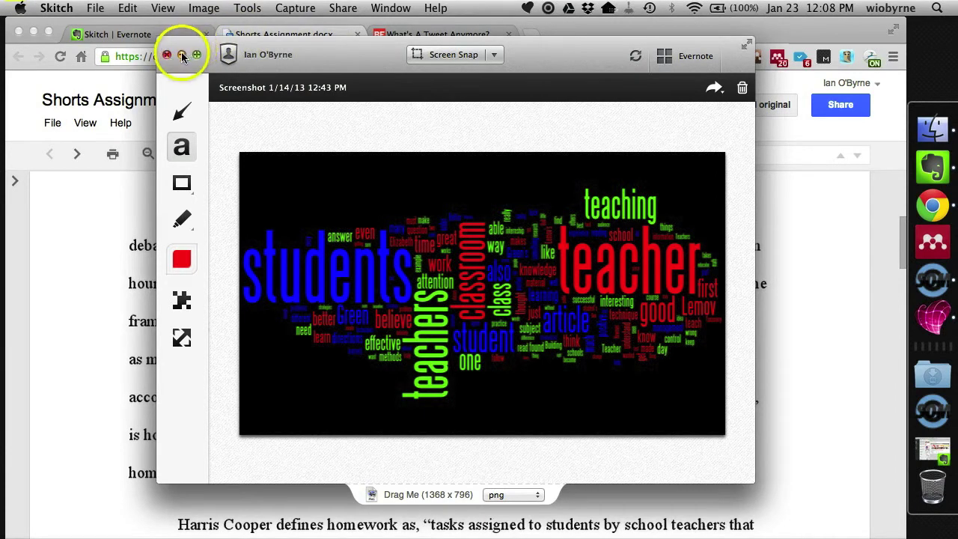
pyautogui.click(150, 34)
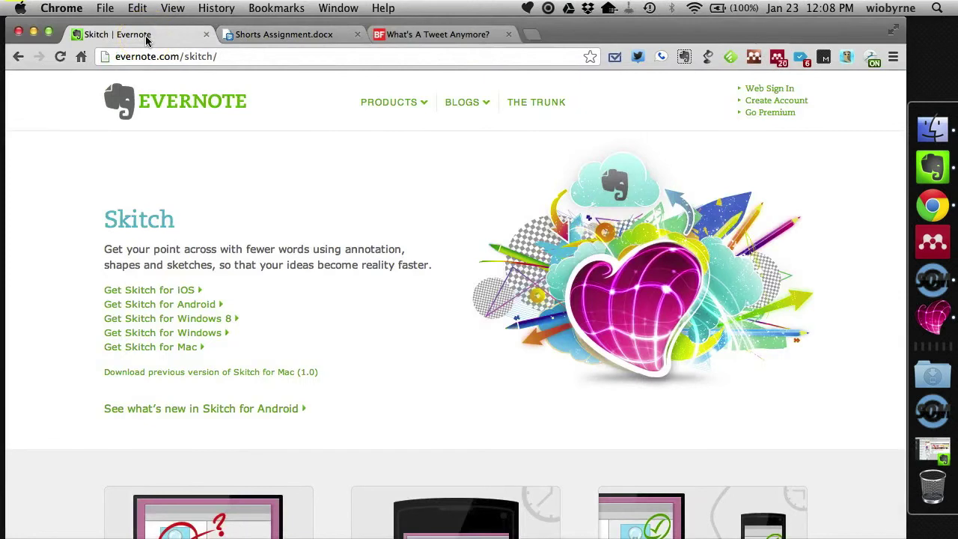